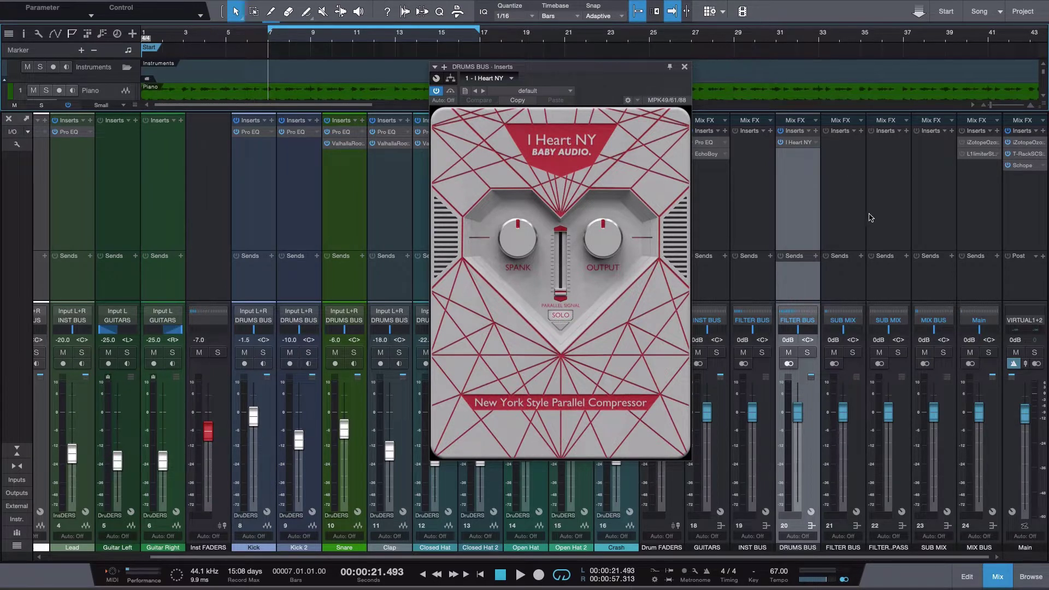
# Solo the DRUMS BUS during playback and set I Heart NY's Spank to 61.60% and Parallel Signal to 42.80%
pyautogui.click(808, 352)
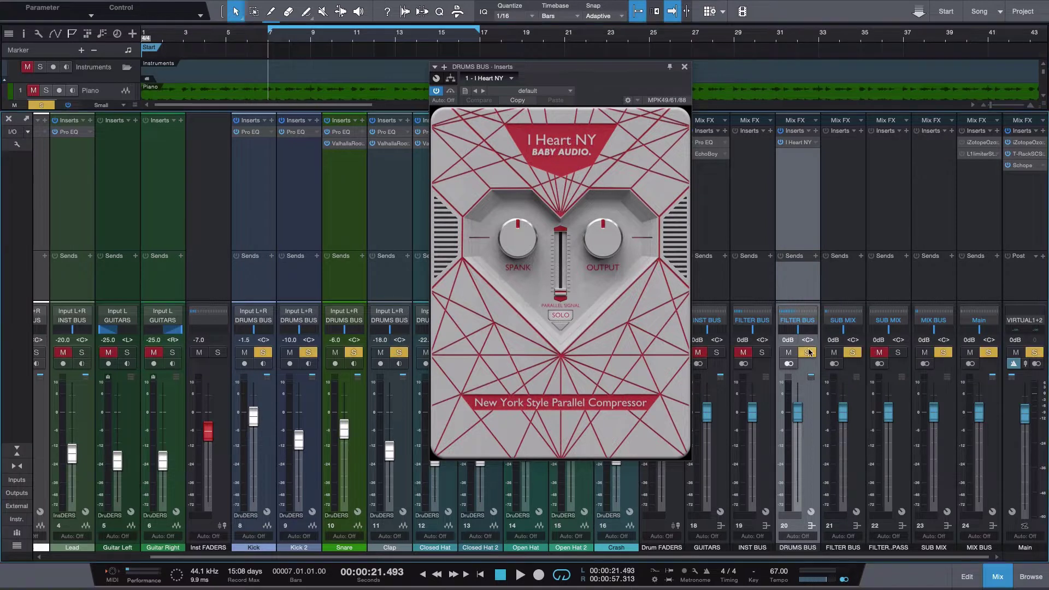
pyautogui.click(436, 91)
pyautogui.press('space')
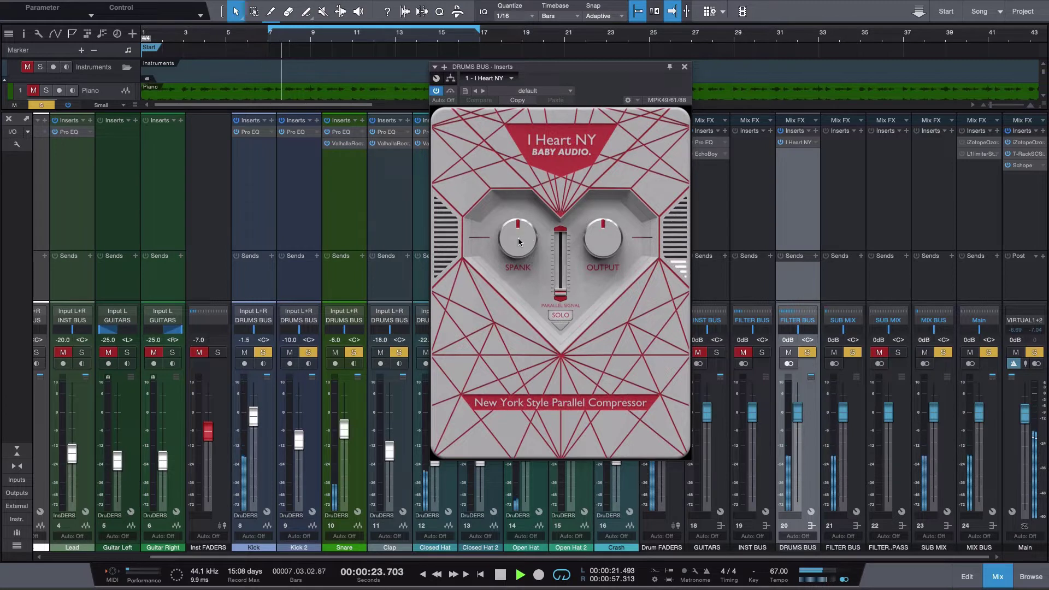
pyautogui.moveTo(508, 239); pyautogui.dragTo(507, 224)
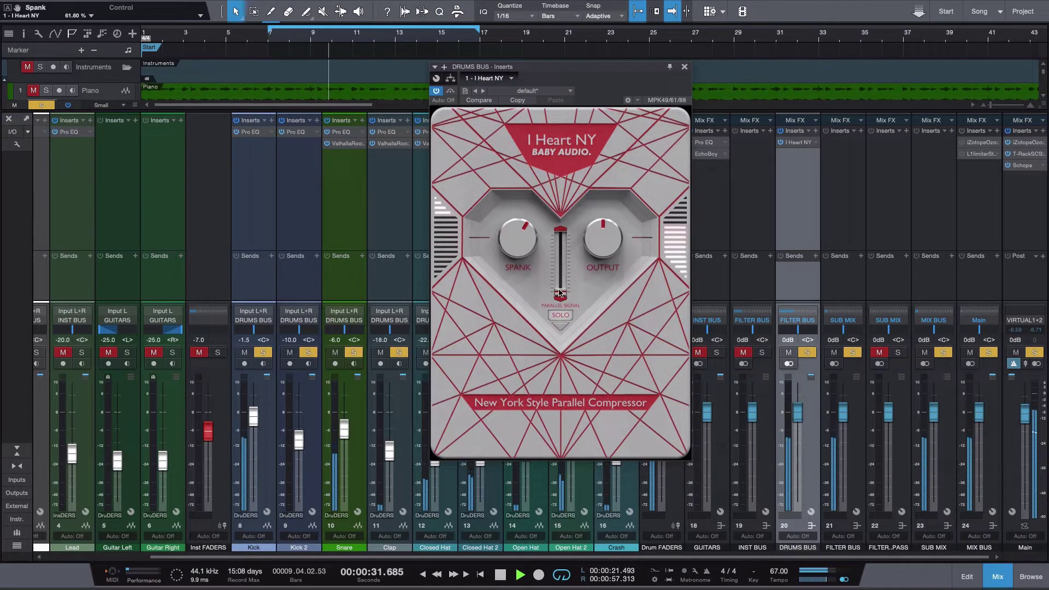
pyautogui.moveTo(559, 292); pyautogui.dragTo(558, 233)
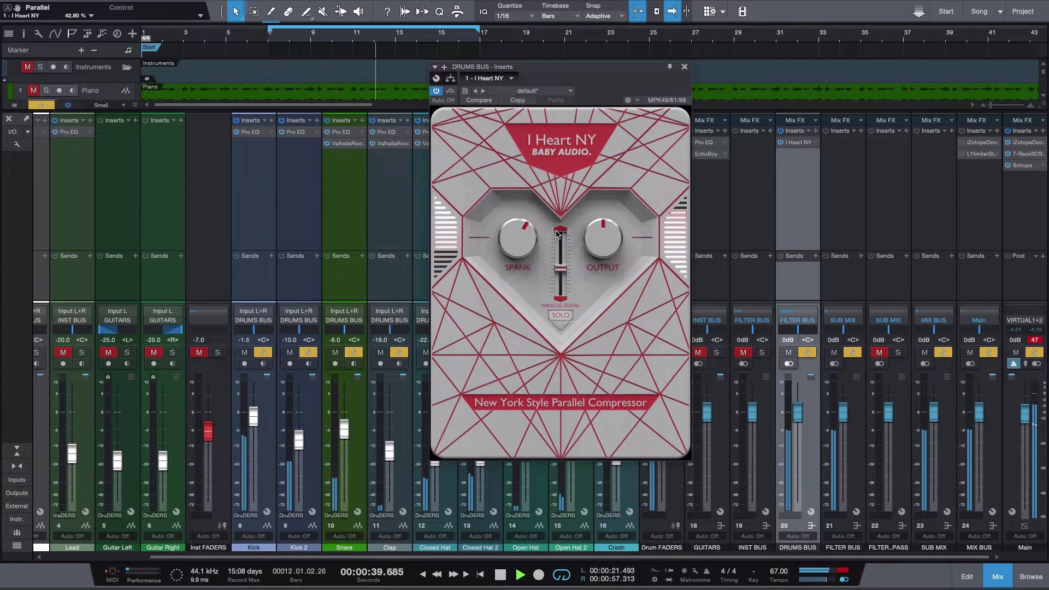
# Audition the compressed parallel signal on its own and compare the drums with I Heart NY bypassed and active
pyautogui.click(568, 315)
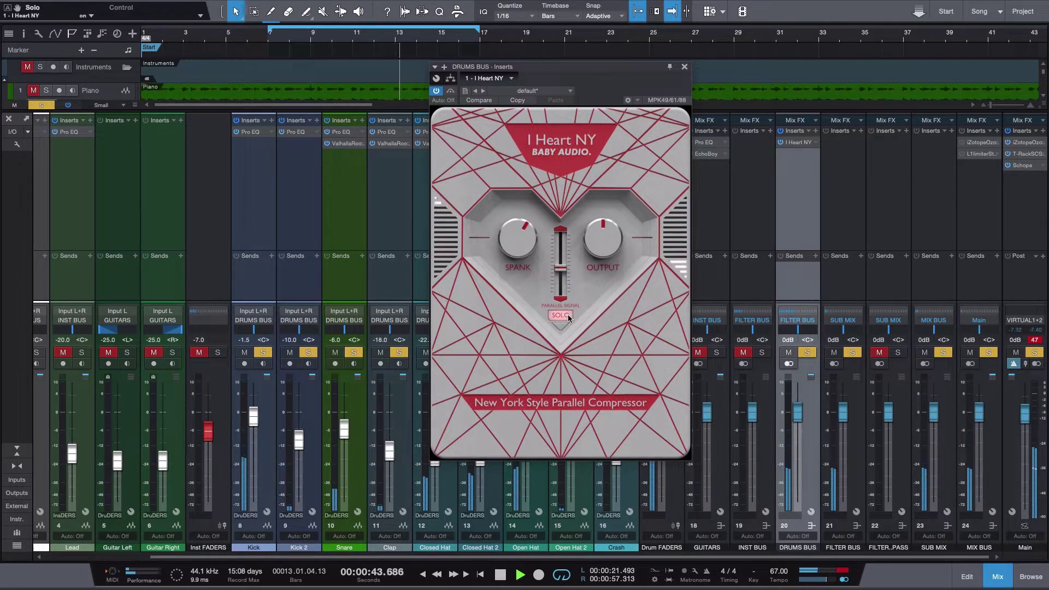
pyautogui.click(568, 316)
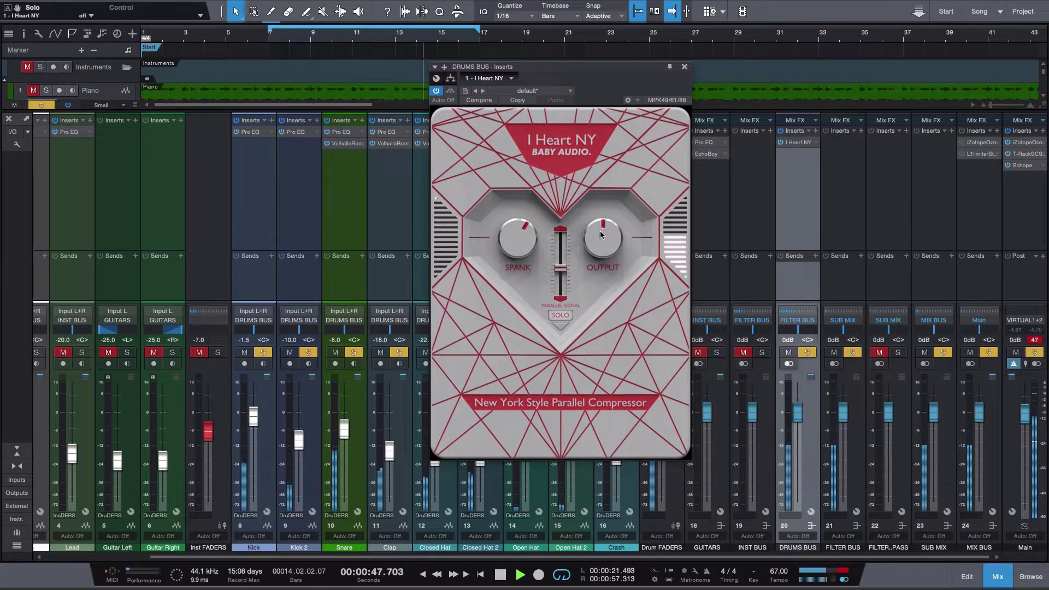
pyautogui.click(438, 92)
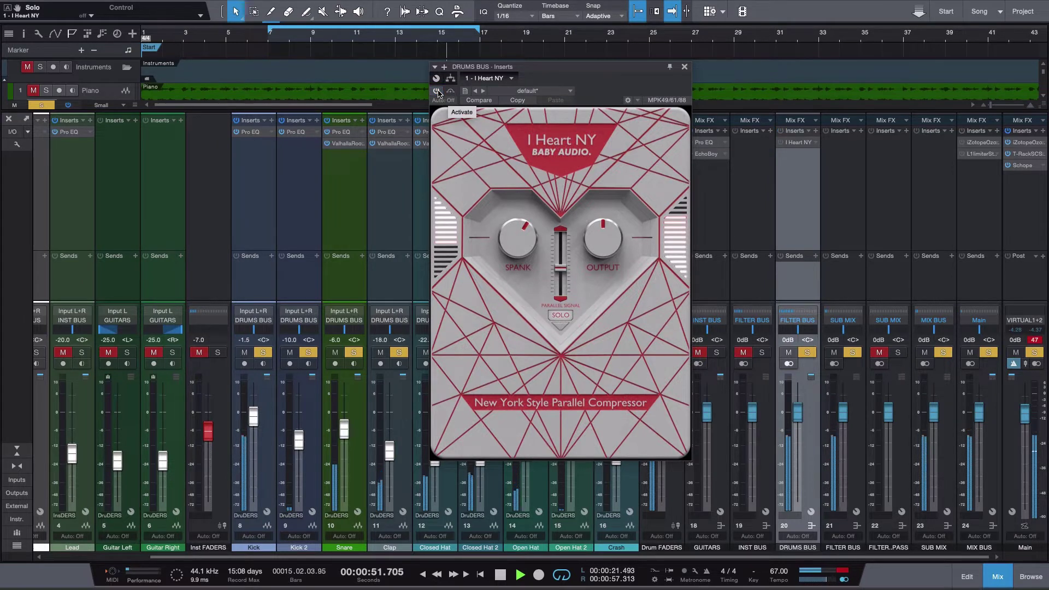
pyautogui.click(438, 92)
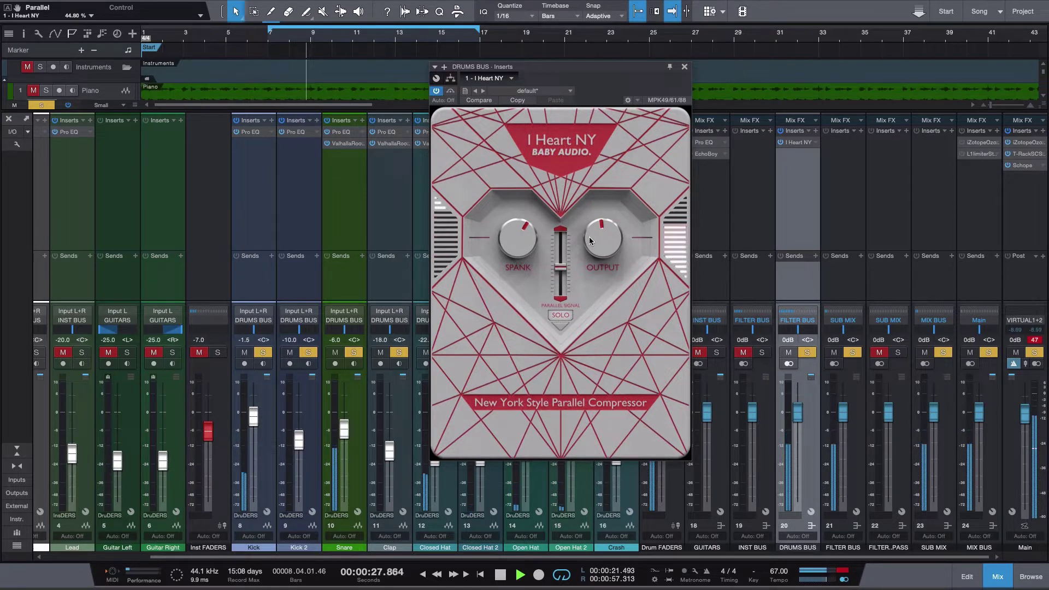
# Set I Heart NY's Output to 48.40% and compare the soloed drums with the compressor bypassed and active
pyautogui.moveTo(590, 241); pyautogui.dragTo(589, 240)
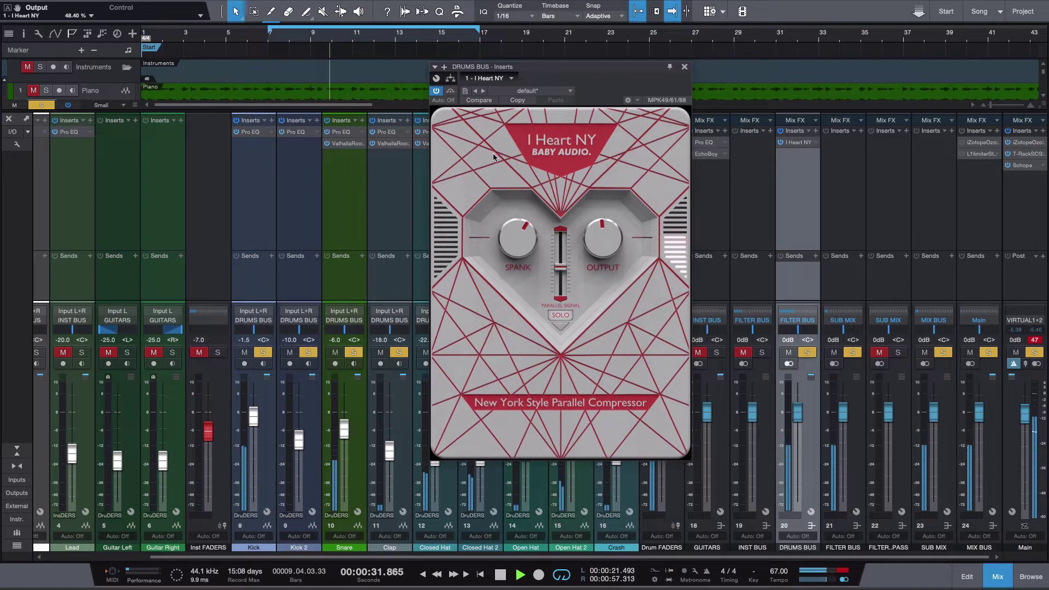
pyautogui.click(436, 91)
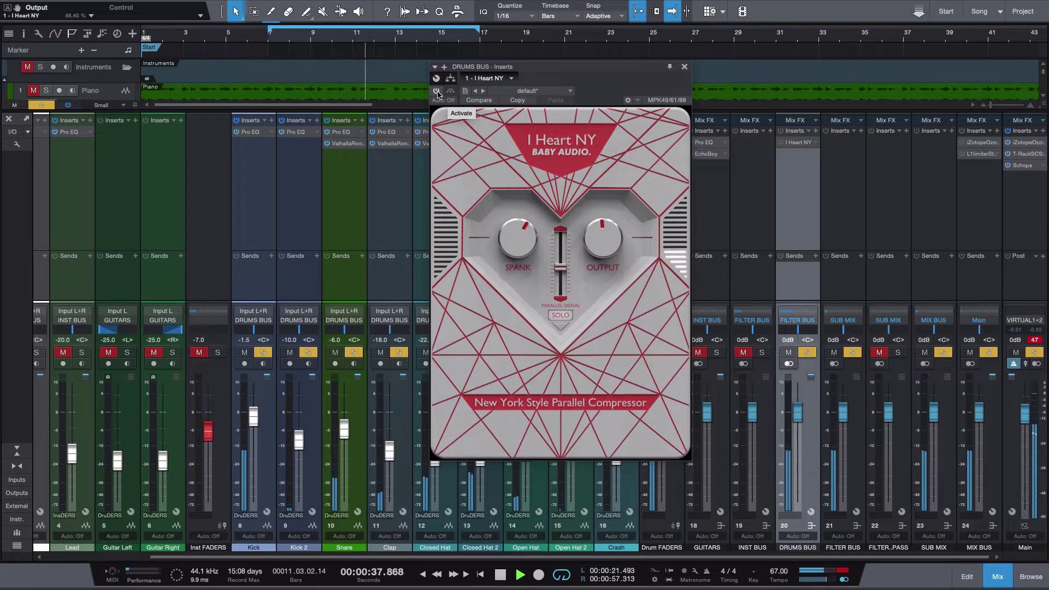
pyautogui.click(437, 92)
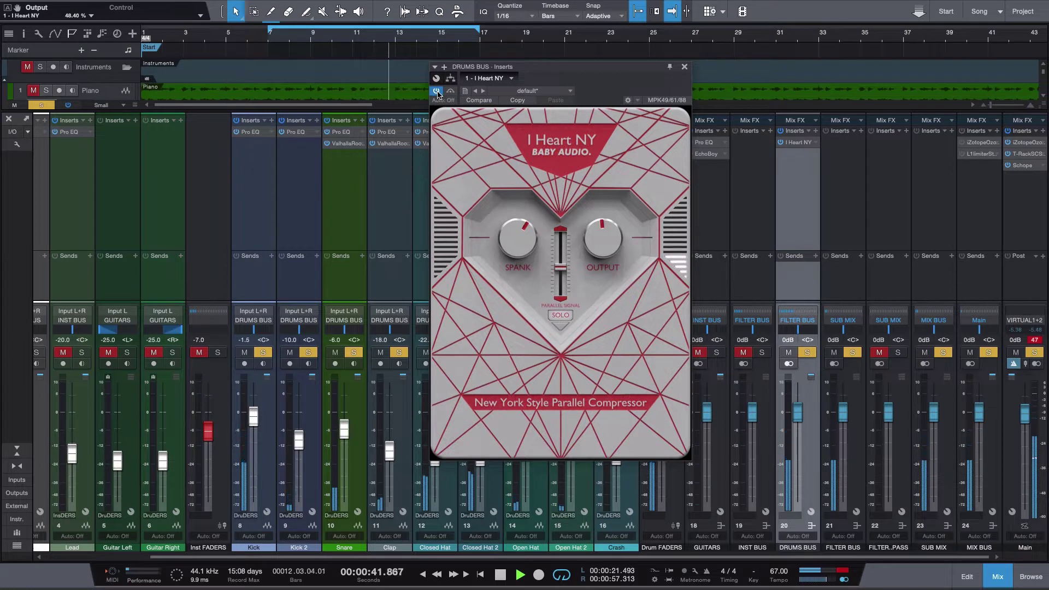
pyautogui.click(437, 92)
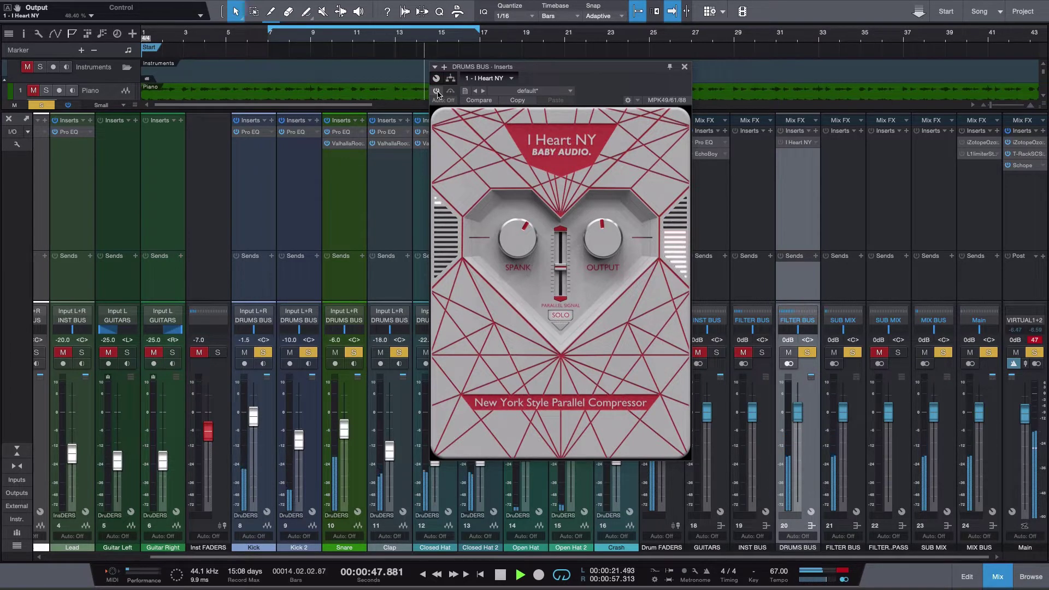
pyautogui.click(437, 91)
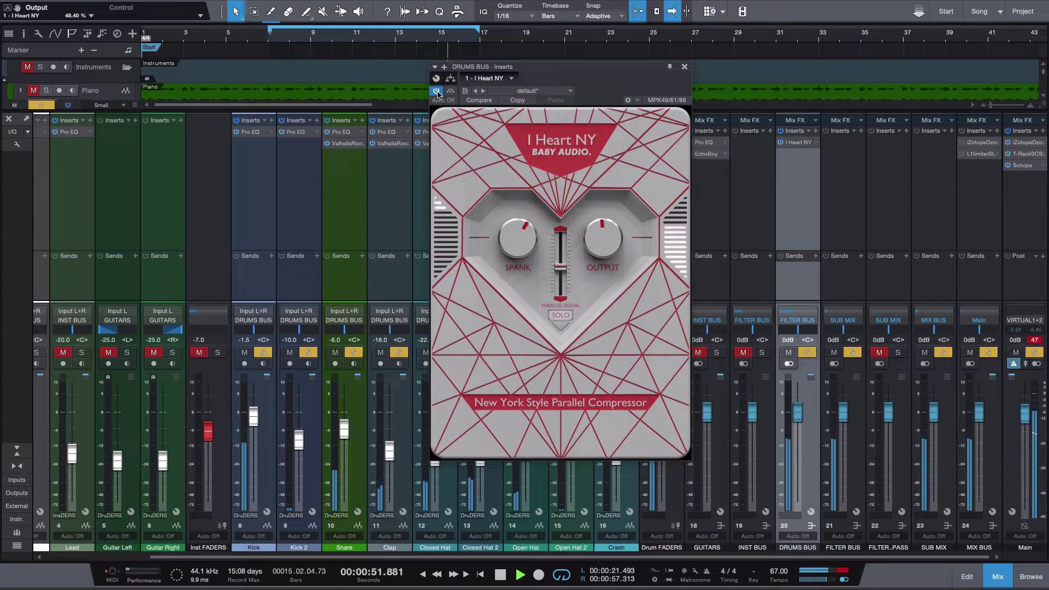
# Unsolo the DRUMS BUS and restart playback of the full mix from bar 7
pyautogui.press('space')
pyautogui.click(806, 353)
pyautogui.click(270, 43)
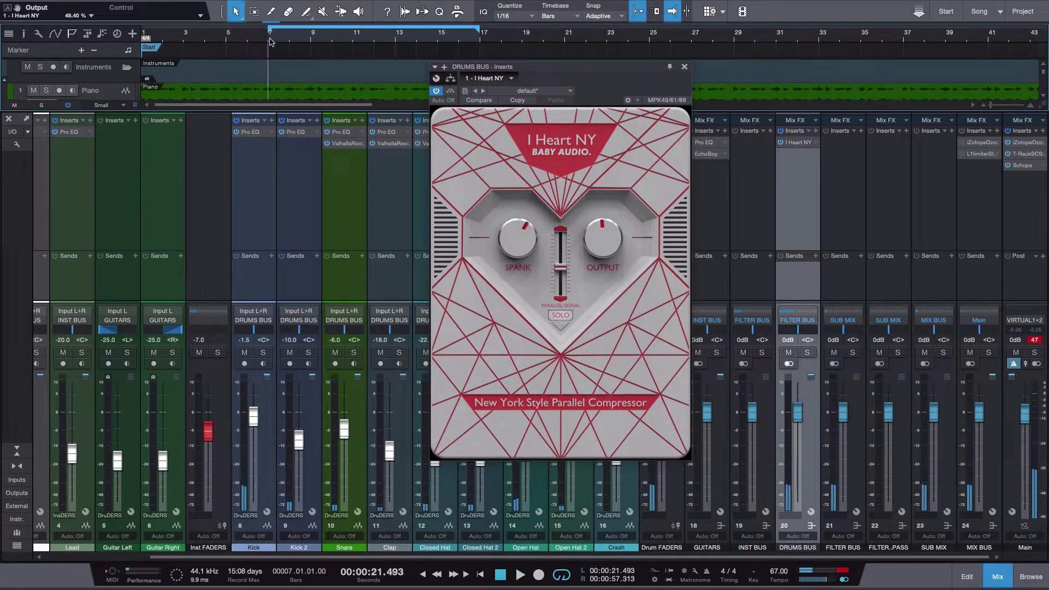
pyautogui.press('space')
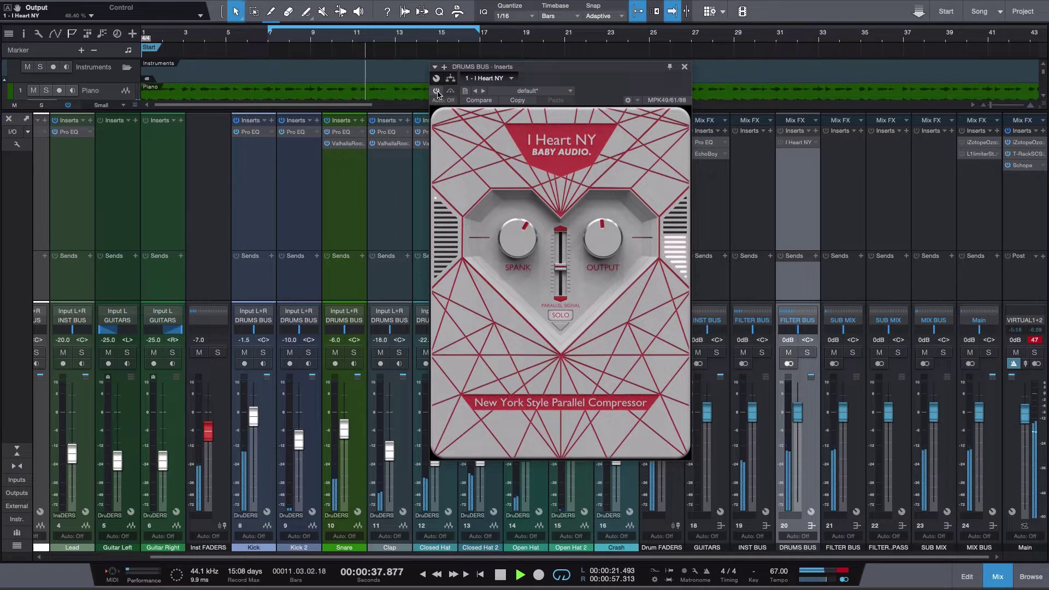
# Compare the full mix with I Heart NY bypassed and active on the DRUMS BUS, ending with playback stopped
pyautogui.click(437, 92)
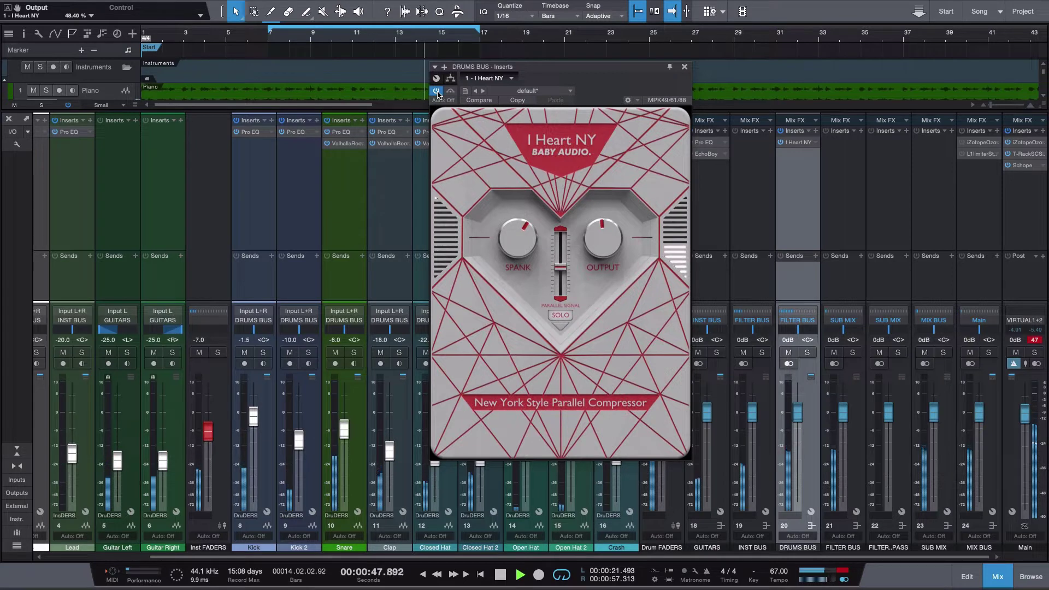
pyautogui.click(437, 91)
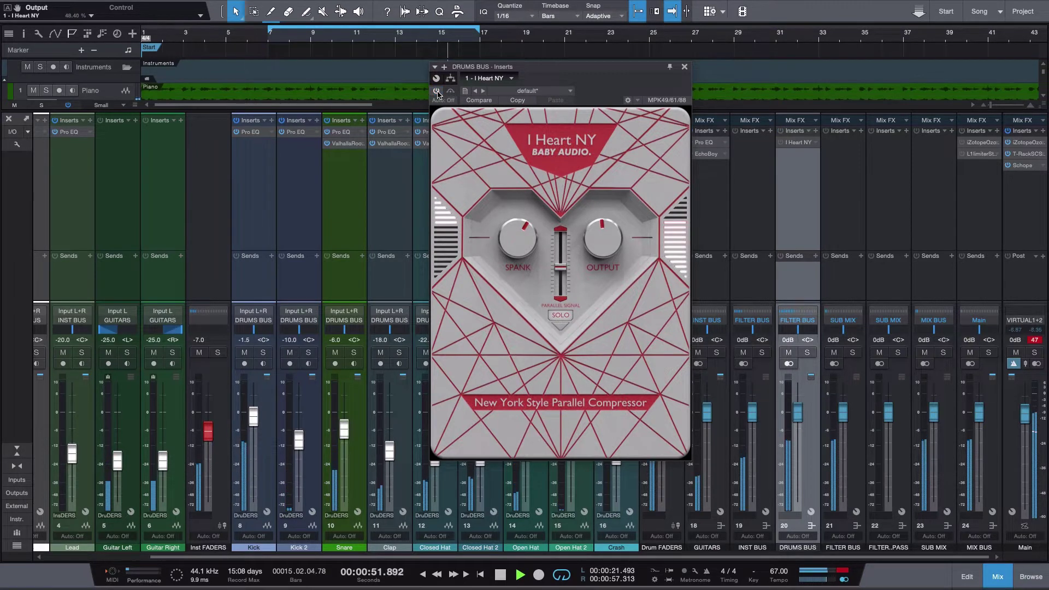
pyautogui.click(437, 91)
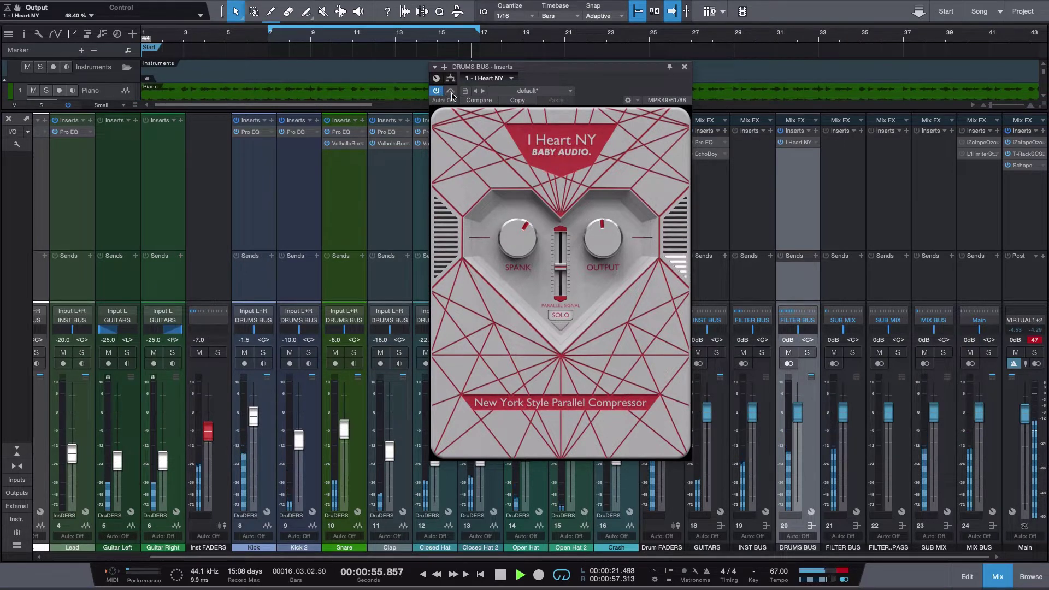
pyautogui.press('space')
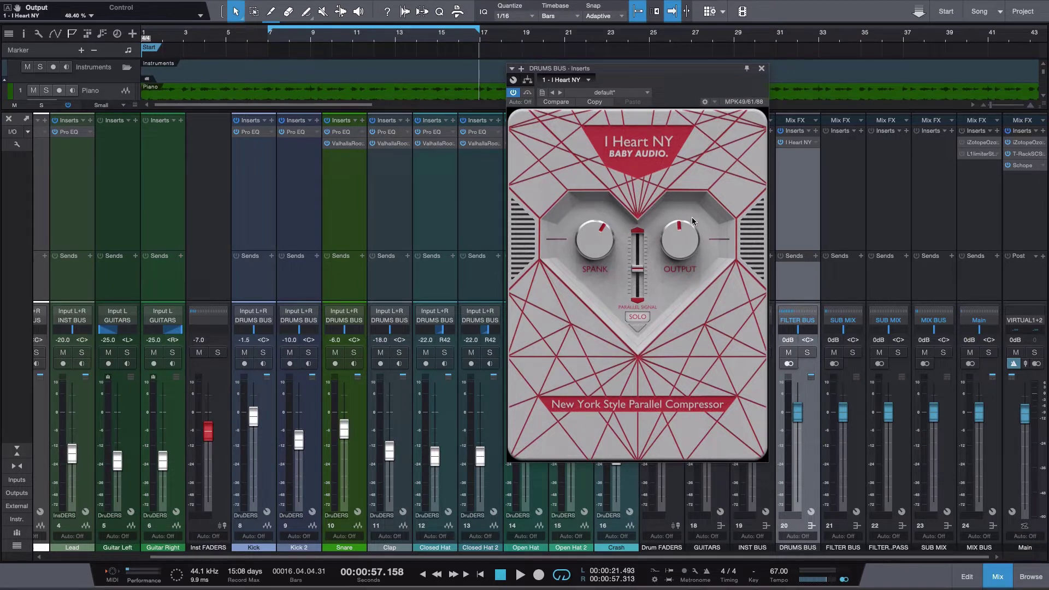
pyautogui.moveTo(673, 66); pyautogui.dragTo(650, 86)
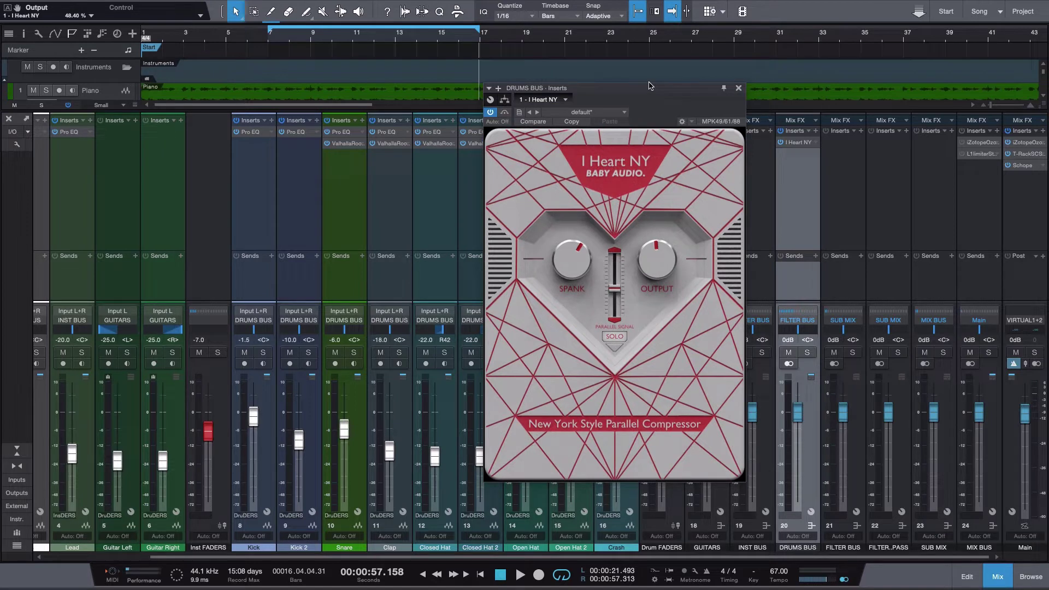
pyautogui.moveTo(649, 85); pyautogui.dragTo(805, 76)
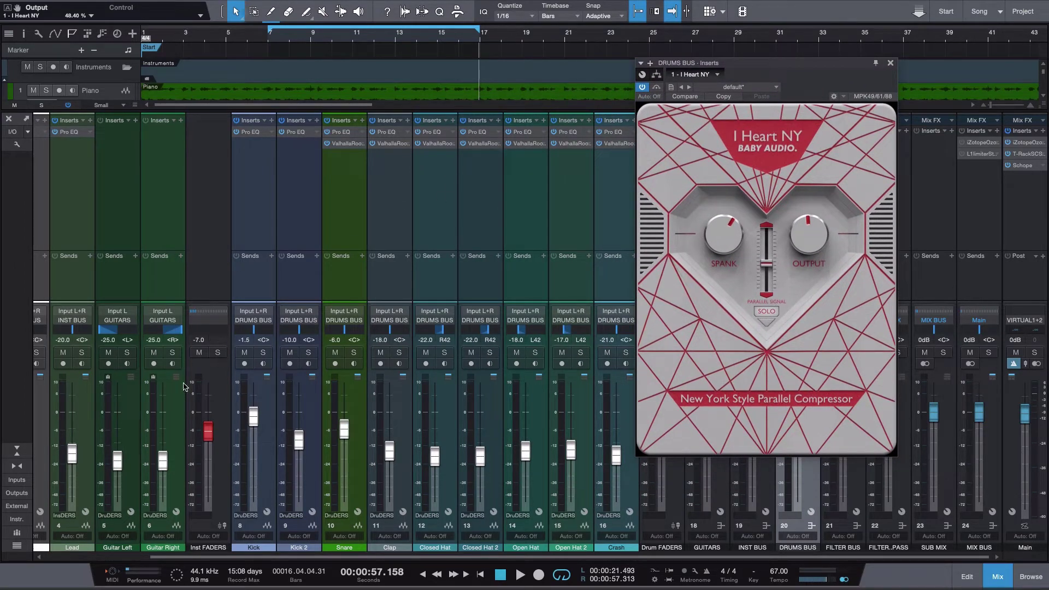
pyautogui.click(253, 221)
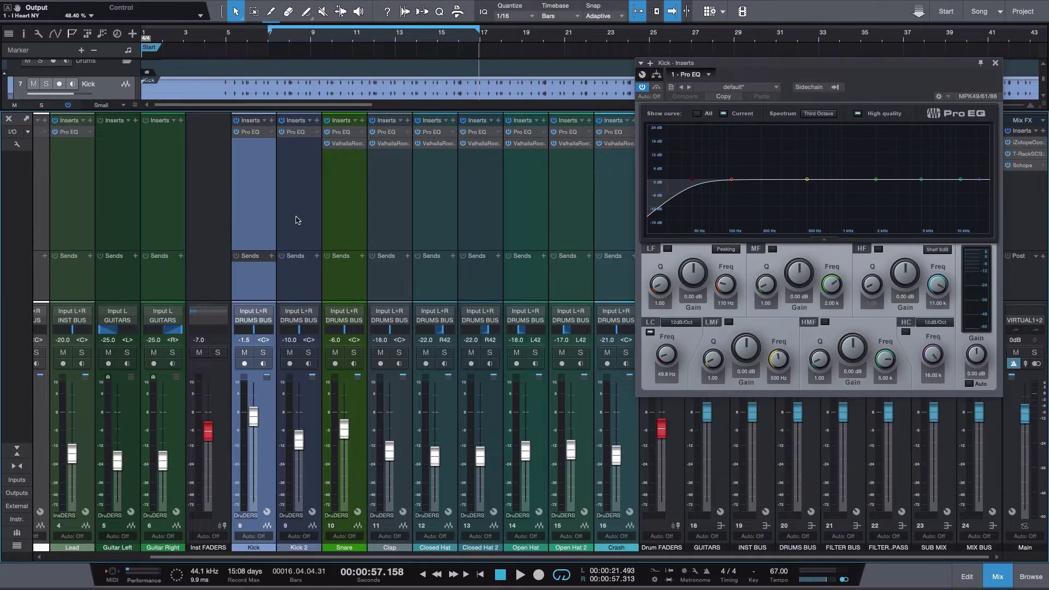
pyautogui.click(994, 63)
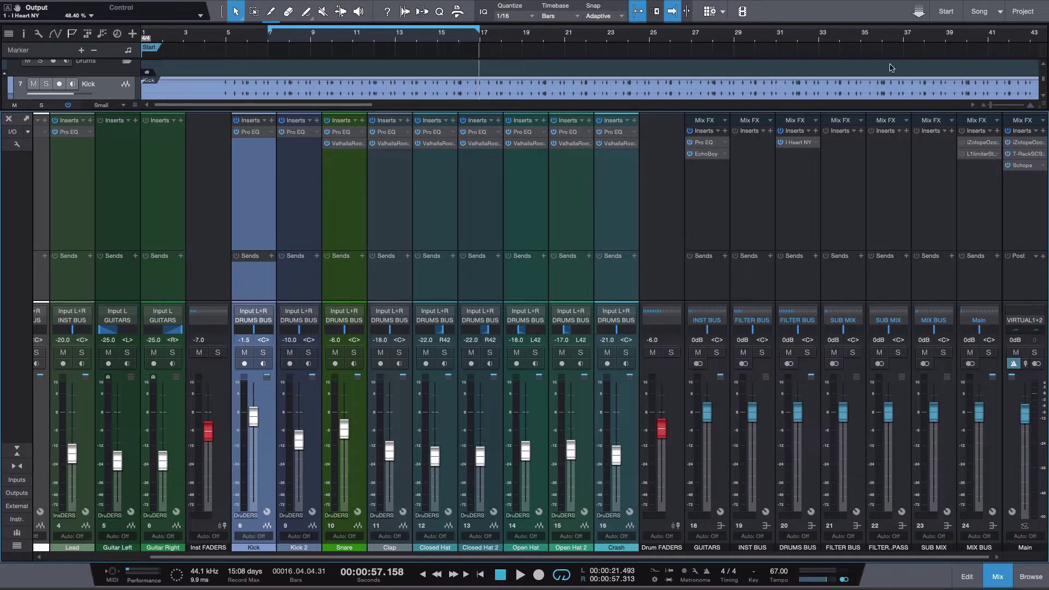
# Reopen I Heart NY from the DRUMS BUS inserts and place its window so that the bus channel stays uncovered
pyautogui.doubleClick(794, 143)
pyautogui.moveTo(793, 73); pyautogui.dragTo(626, 72)
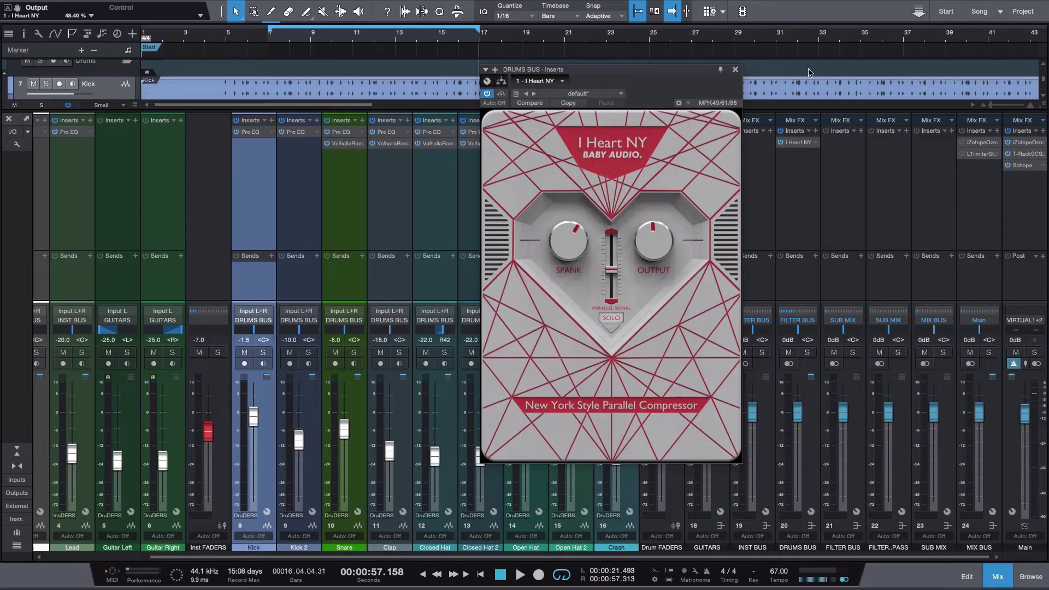
pyautogui.moveTo(699, 72); pyautogui.dragTo(681, 70)
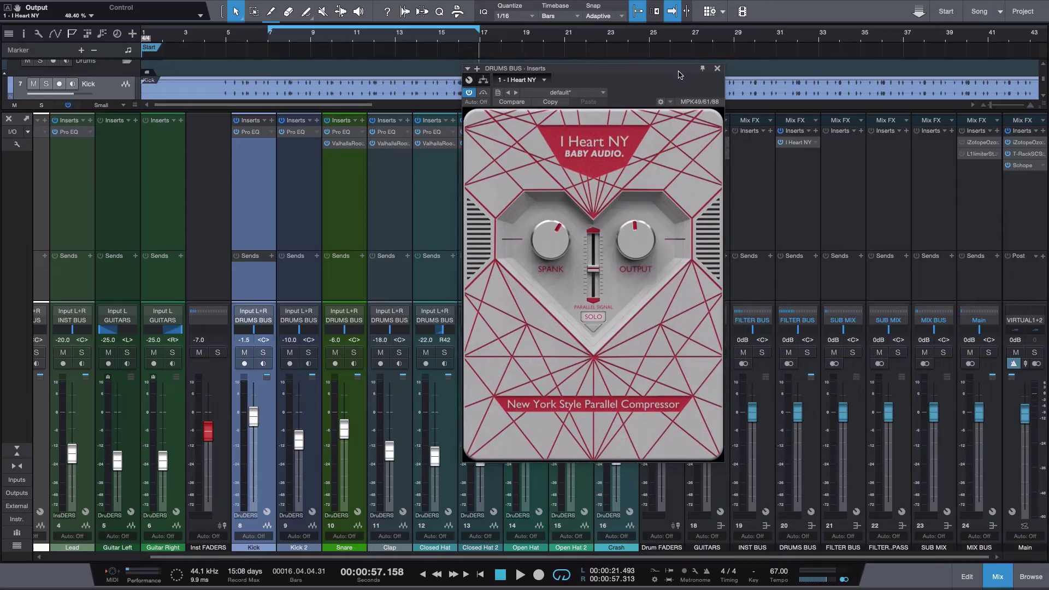
# Solo the DRUMS BUS and play from bar 7, comparing the drums with I Heart NY bypassed and active
pyautogui.click(808, 352)
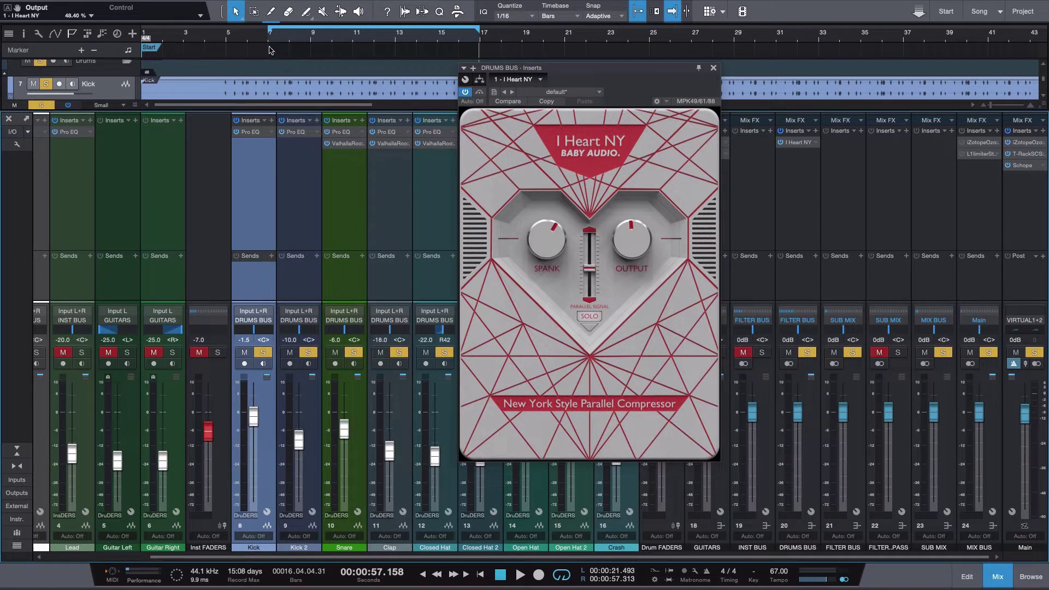
pyautogui.press('space')
pyautogui.click(465, 92)
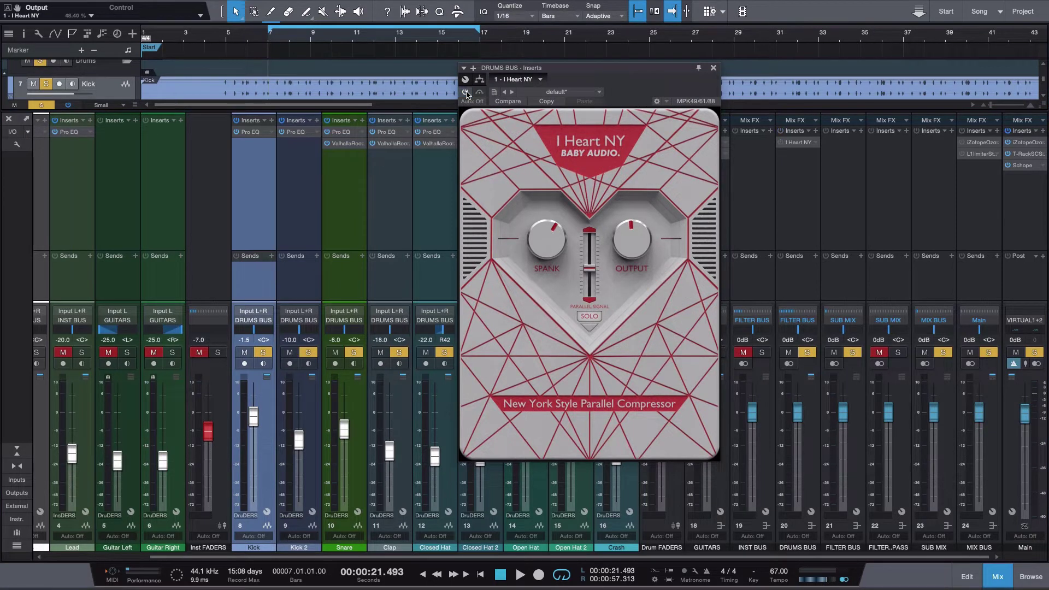
pyautogui.press('space')
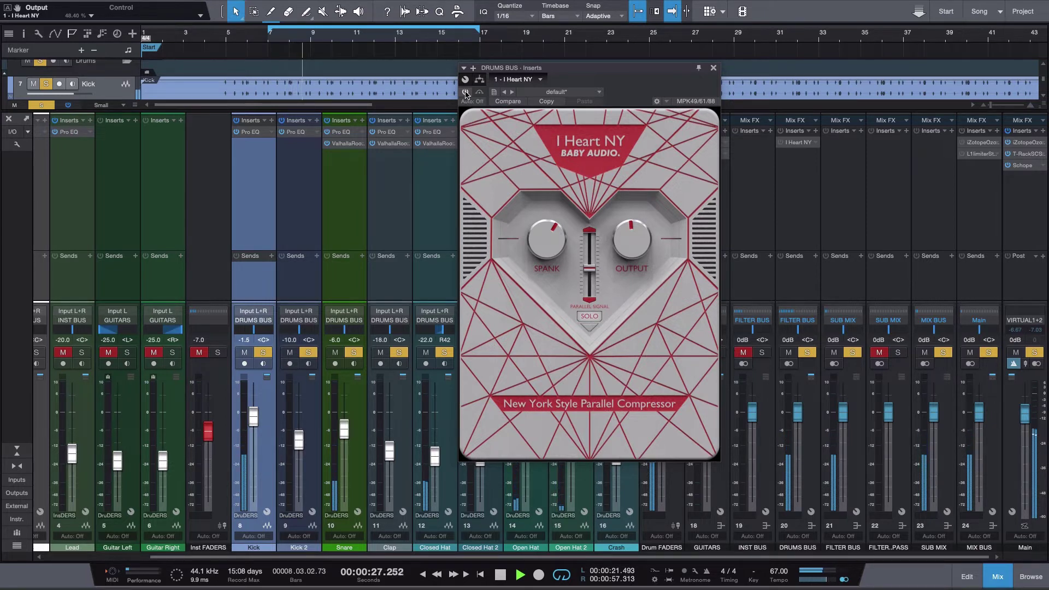
pyautogui.click(466, 92)
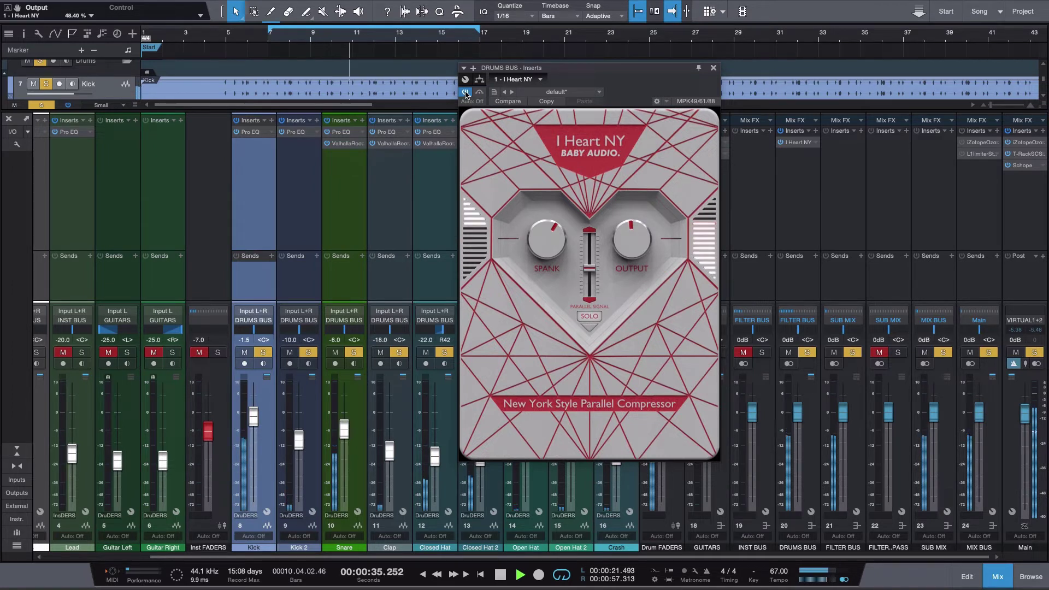
pyautogui.press('space')
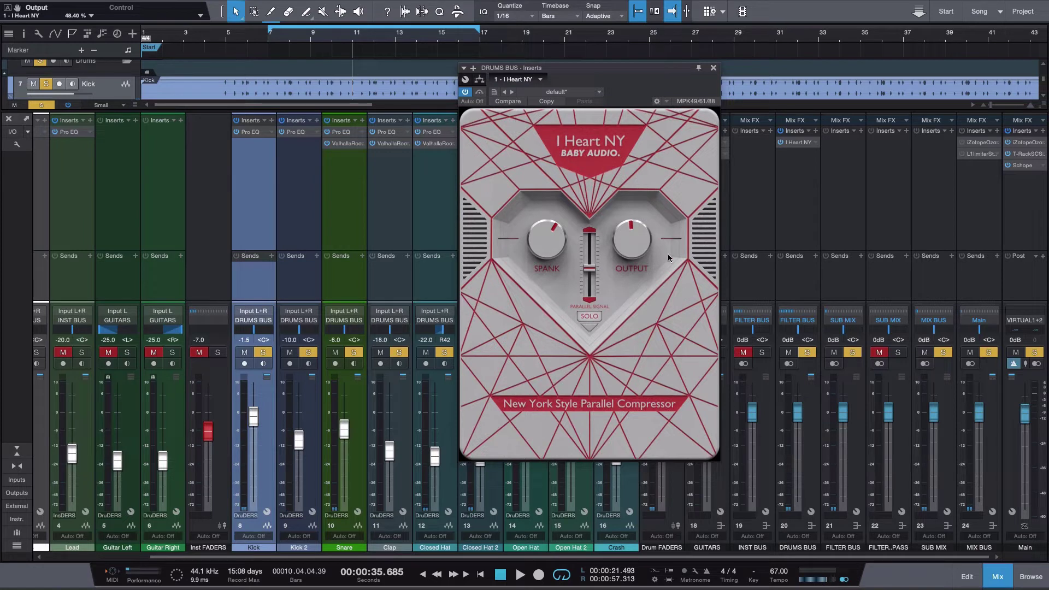
# Solo the compressor's parallel signal and audition the compressed drums alone from bar 7
pyautogui.click(590, 316)
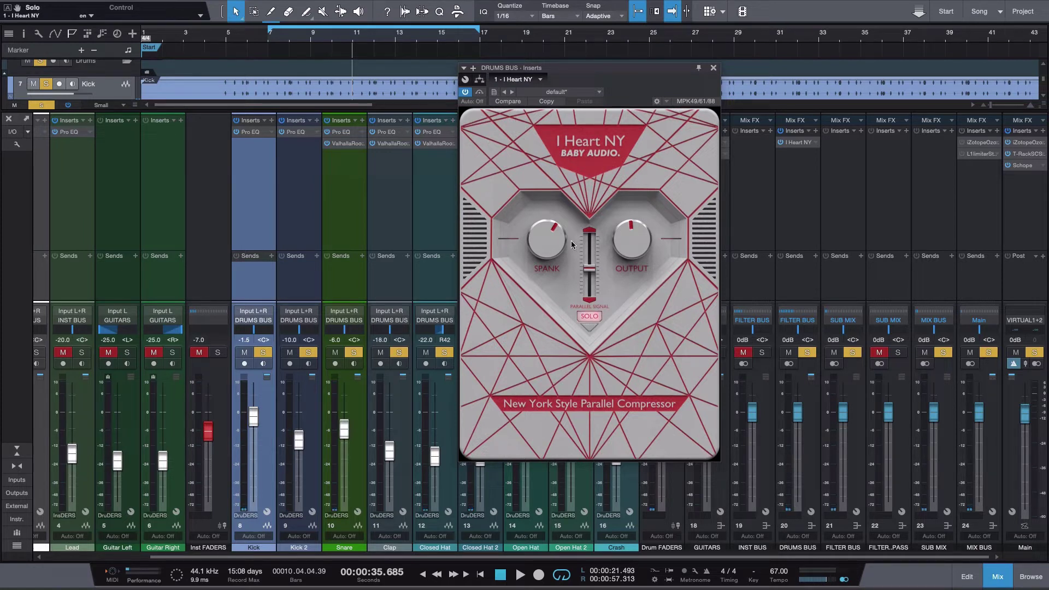
pyautogui.click(268, 41)
pyautogui.press('space')
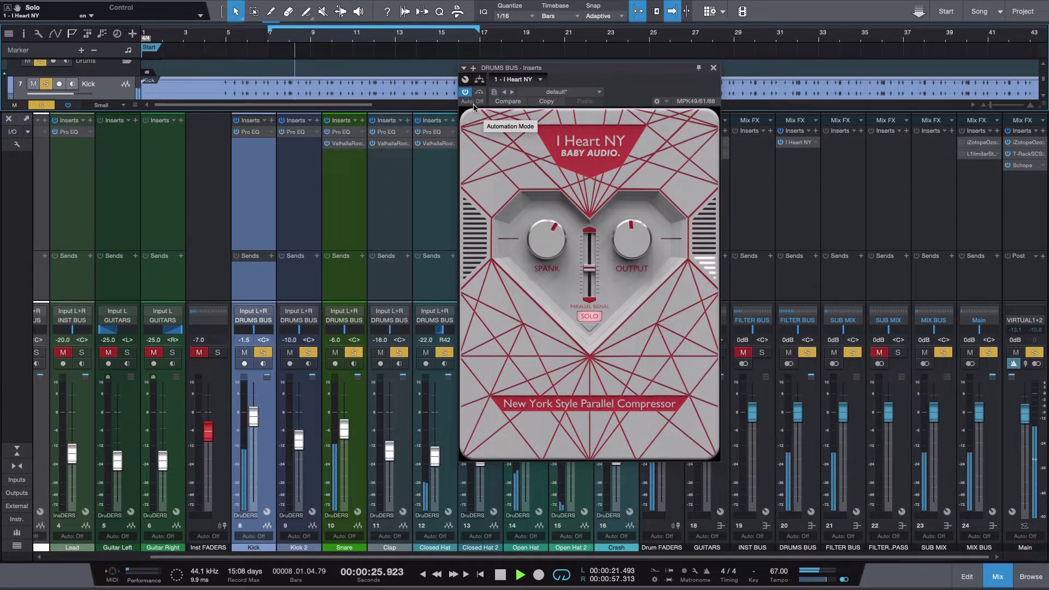
pyautogui.press('space')
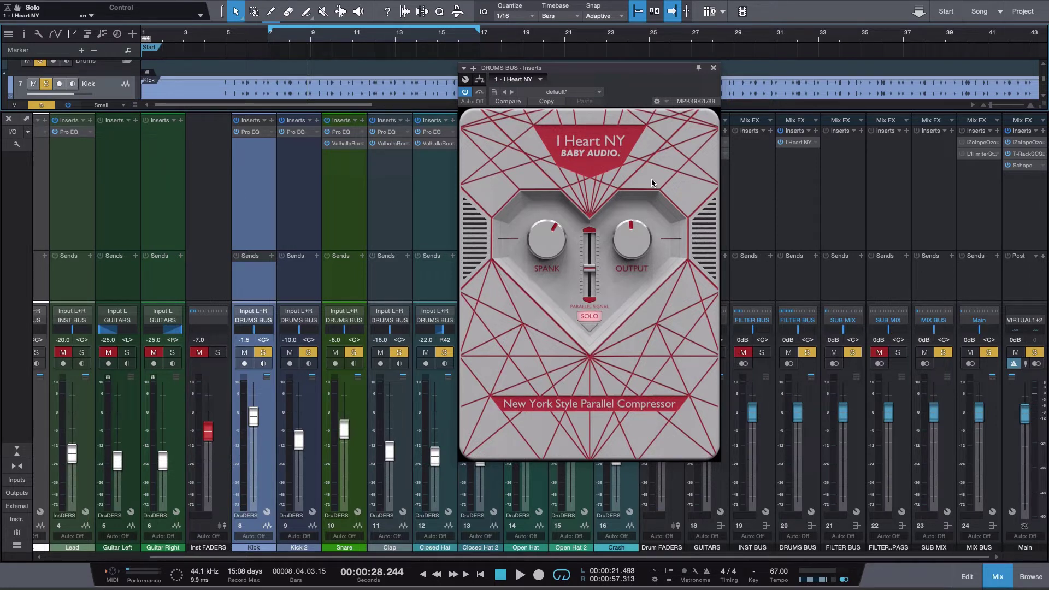
# Move the I Heart NY window off the Closed Hat channels and turn off its parallel signal Solo
pyautogui.moveTo(579, 68); pyautogui.dragTo(577, 86)
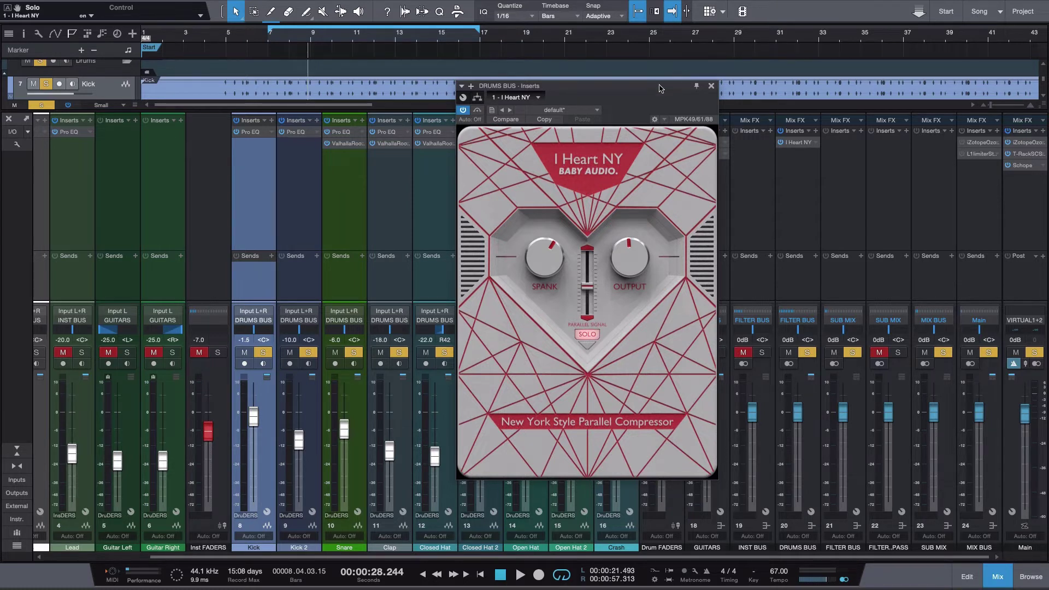
pyautogui.moveTo(627, 86); pyautogui.dragTo(719, 72)
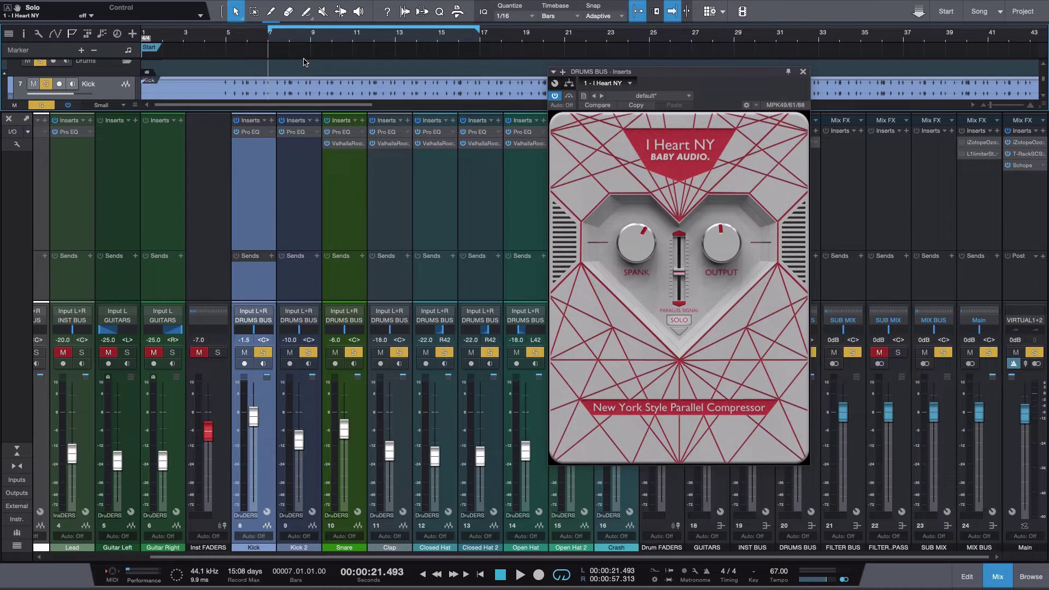
# Play the soloed drums from bar 7 with the full parallel blend, switching I Heart NY's bypass to compare processed and dry sound
pyautogui.press('space')
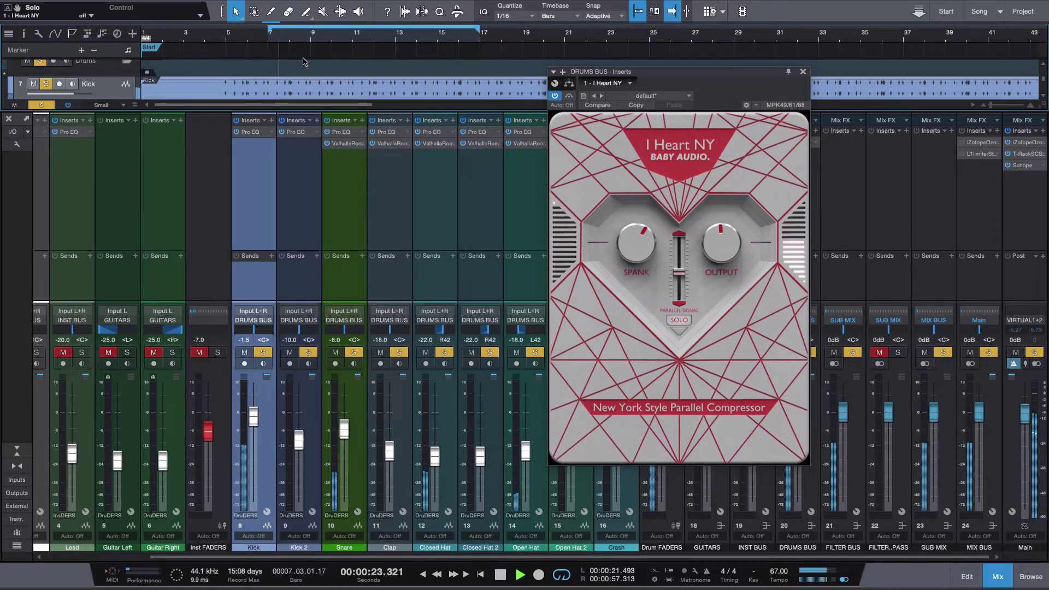
pyautogui.click(553, 97)
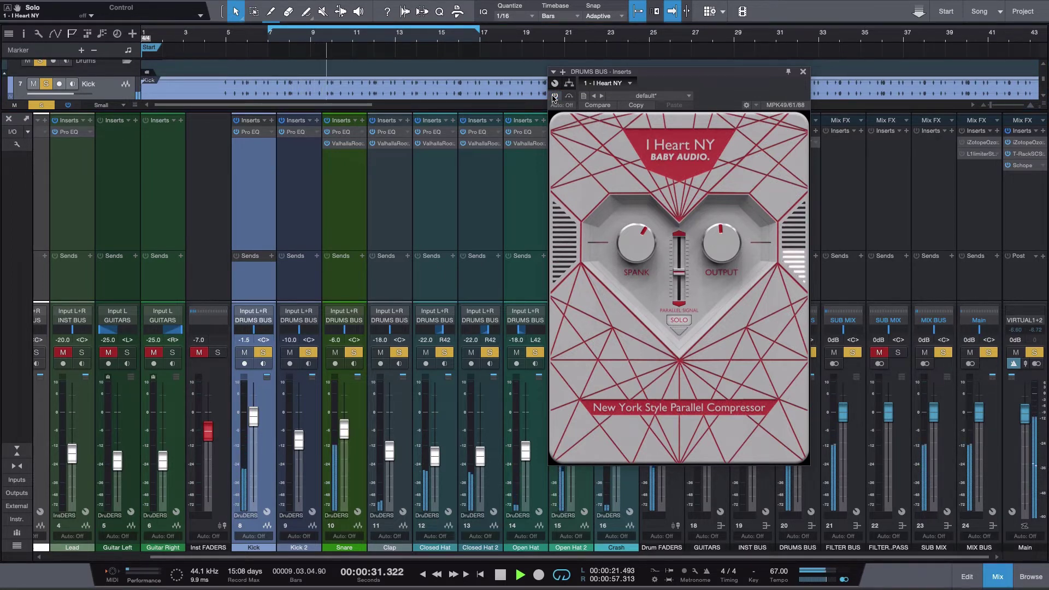
pyautogui.click(554, 97)
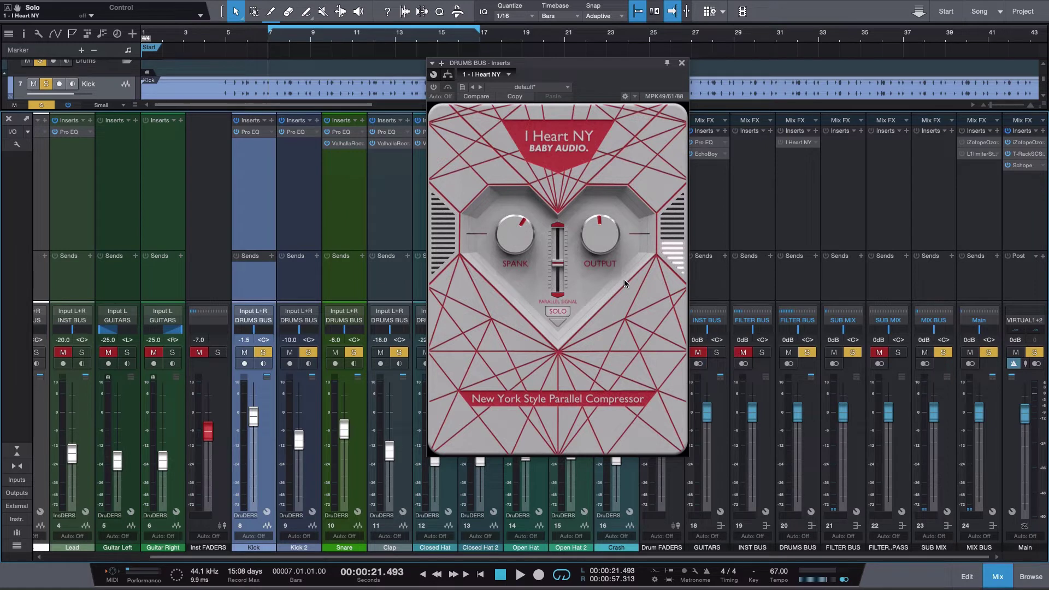
# Turn off the DRUMS BUS solo and audition the full mix from bar 7, switching I Heart NY from bypassed to active
pyautogui.click(806, 353)
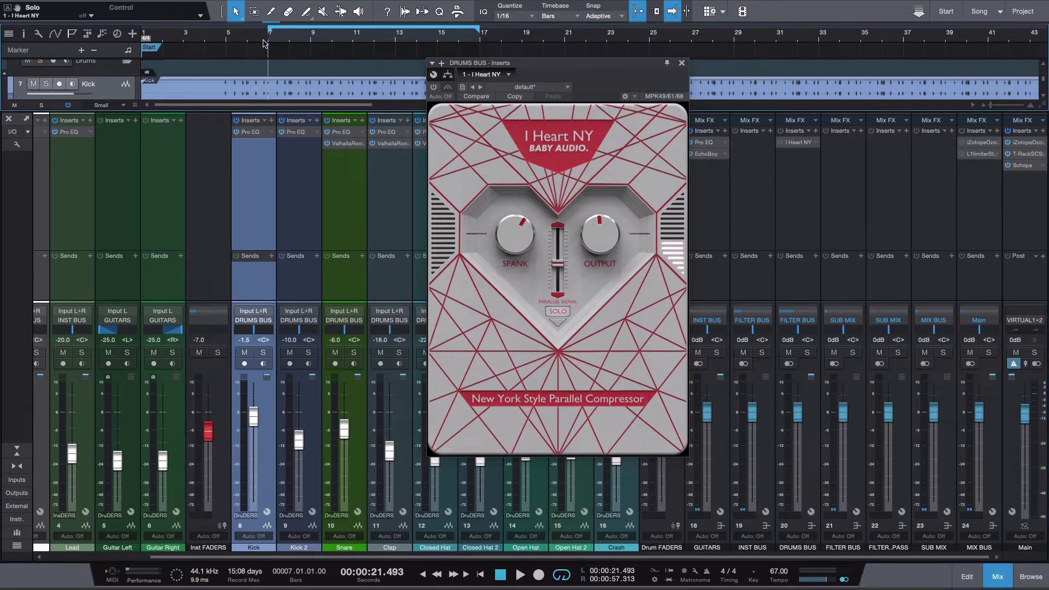
pyautogui.click(434, 87)
pyautogui.press('space')
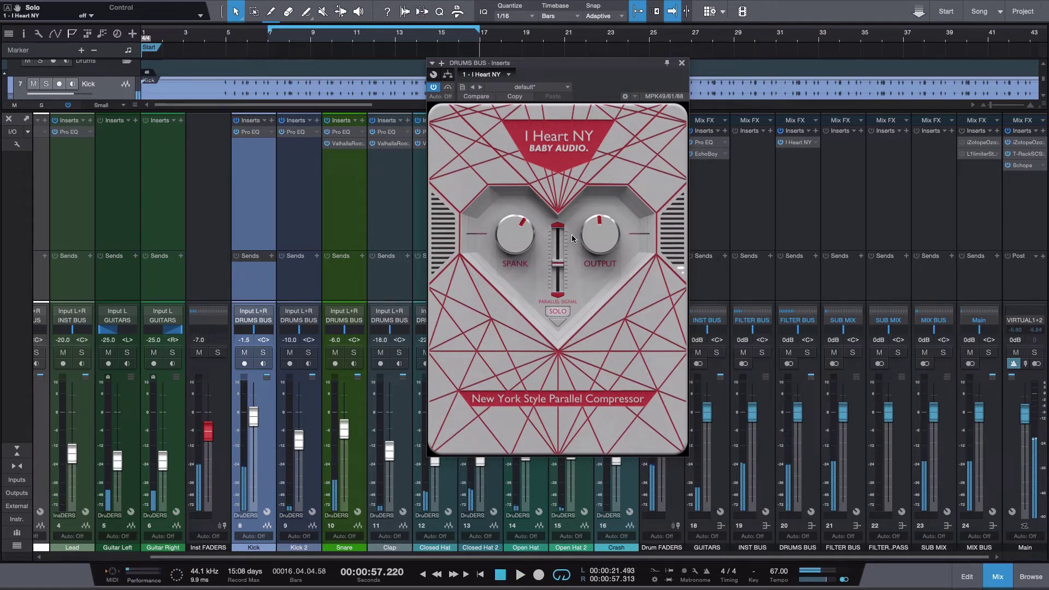
pyautogui.press('space')
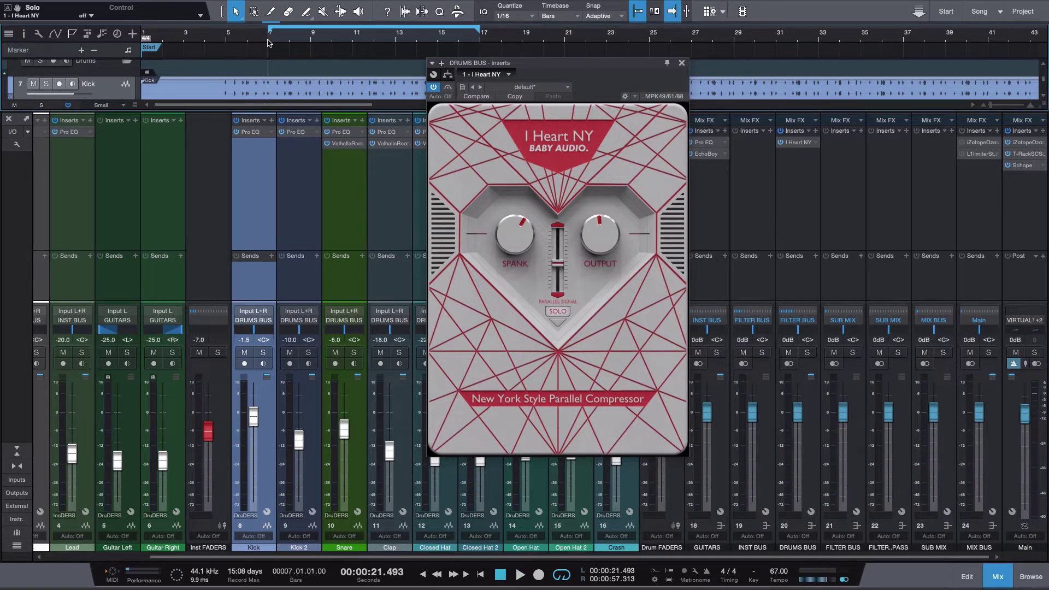